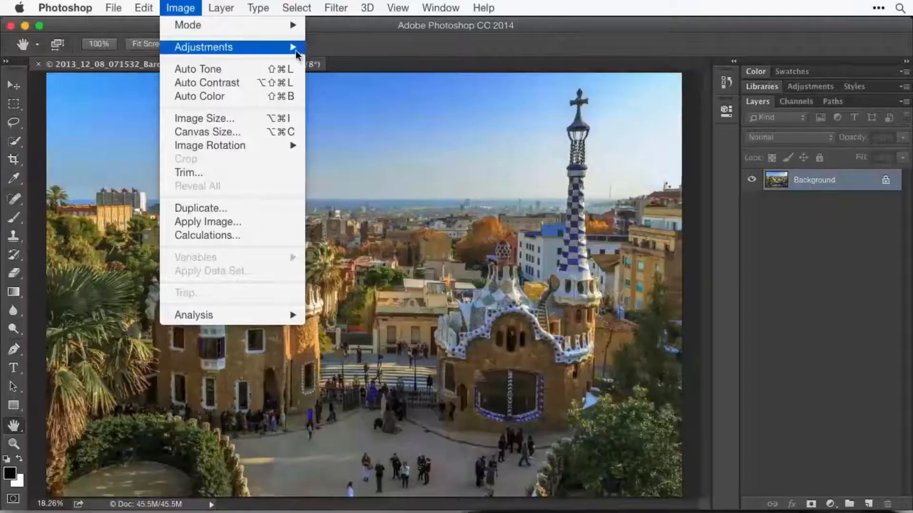
- Try raising the brightness of the Barcelona photo to 12 with a Brightness/Contrast adjustment
mouse_move(293, 48)
click(338, 53)
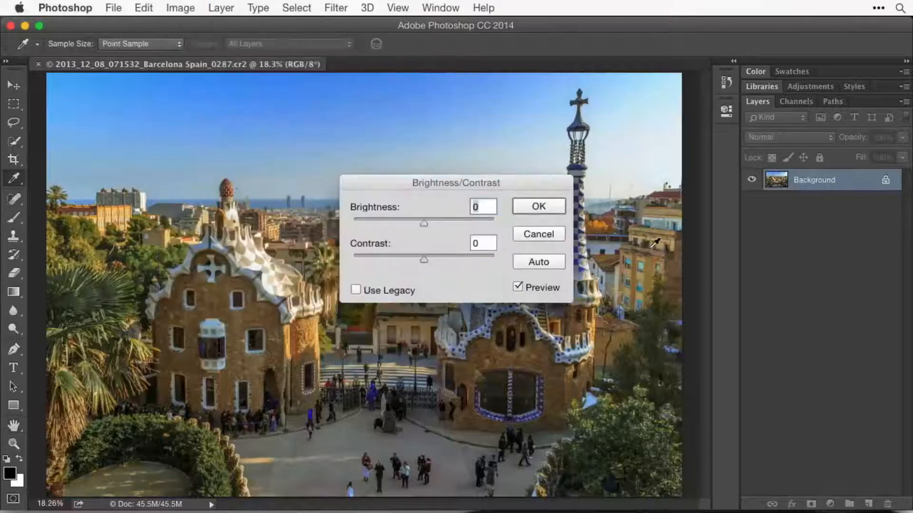
mouse_move(422, 222)
mouse_down()
mouse_move(460, 222)
mouse_move(398, 216)
mouse_move(469, 216)
mouse_move(407, 215)
mouse_move(428, 219)
mouse_up()
drag(419, 181, 557, 59)
click(565, 101)
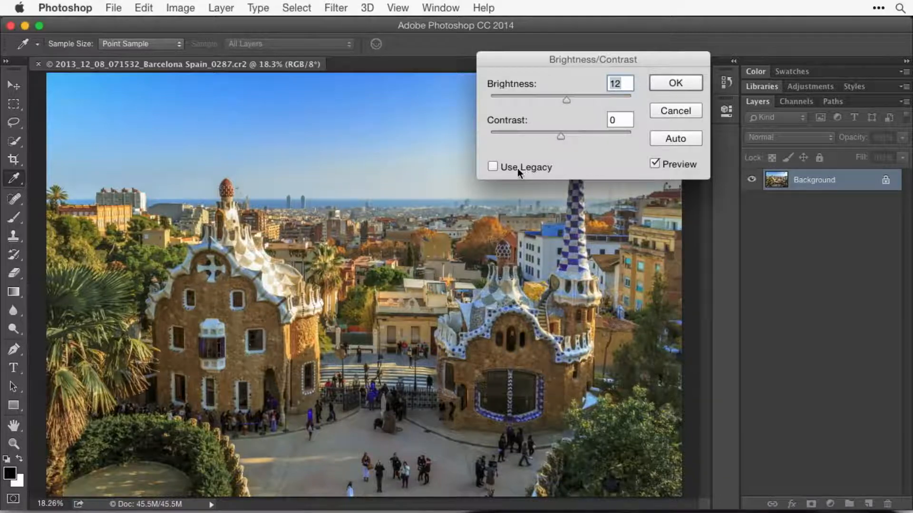
- Try the legacy brightness method at -71, and reset the brightness to 0
click(492, 167)
drag(561, 101, 511, 91)
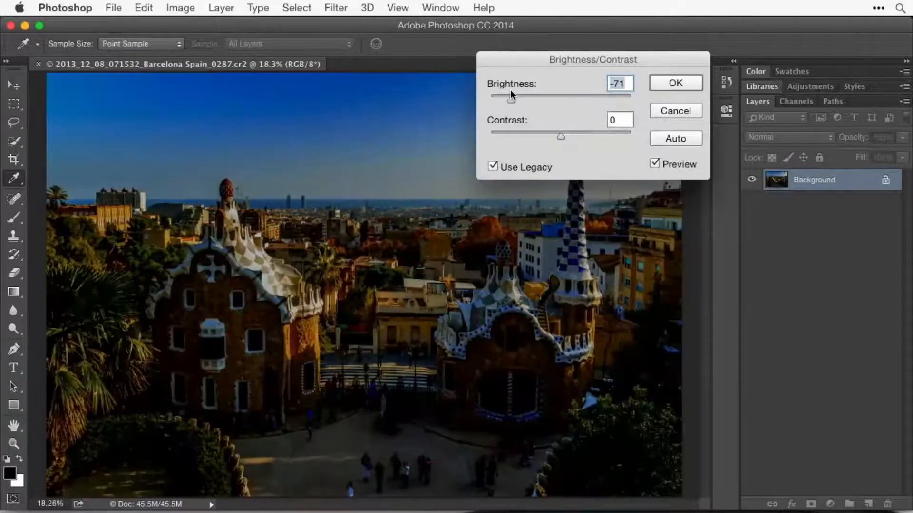
text(0)
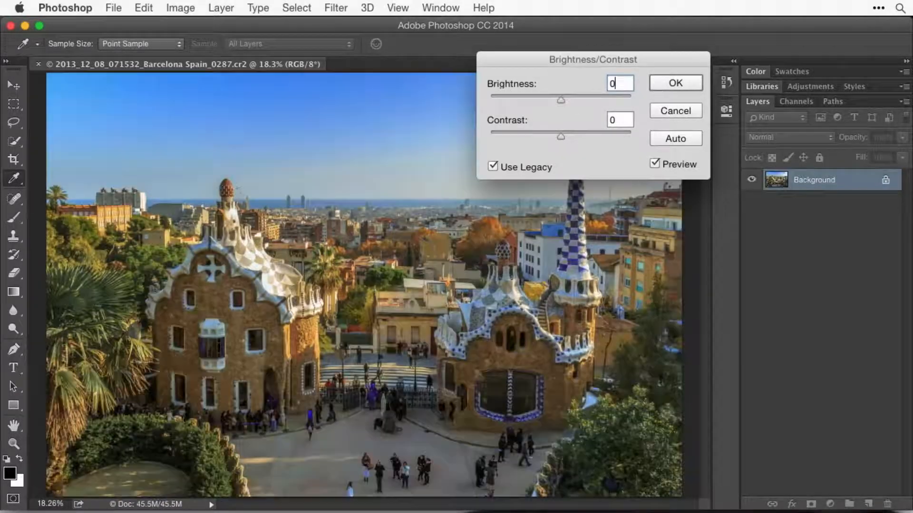
- Disable the legacy method, try a lower brightness, reset it to 0 and cancel the Brightness/Contrast adjustment
click(492, 166)
drag(560, 99, 533, 97)
text(0)
click(672, 112)
key(h)
- Try out the black and white input sliders of a Levels adjustment on the photo, and cancel it
click(180, 7)
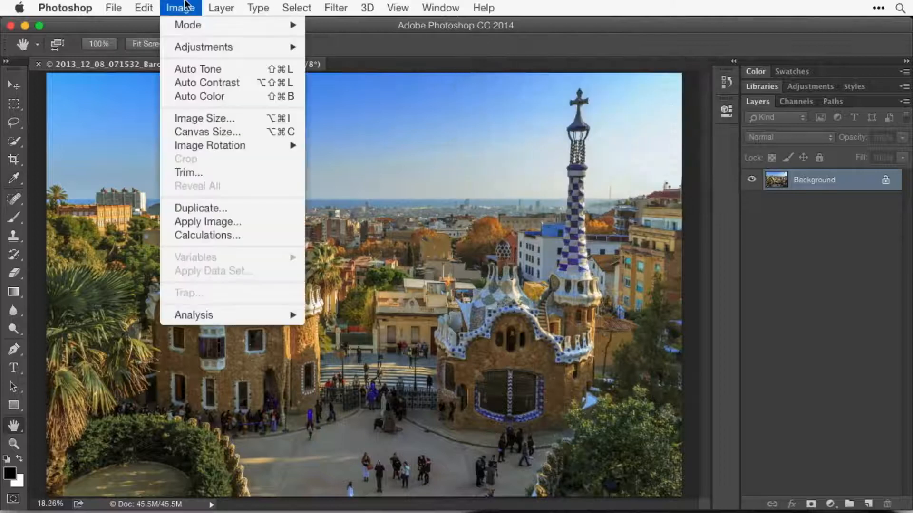
mouse_move(291, 51)
click(361, 62)
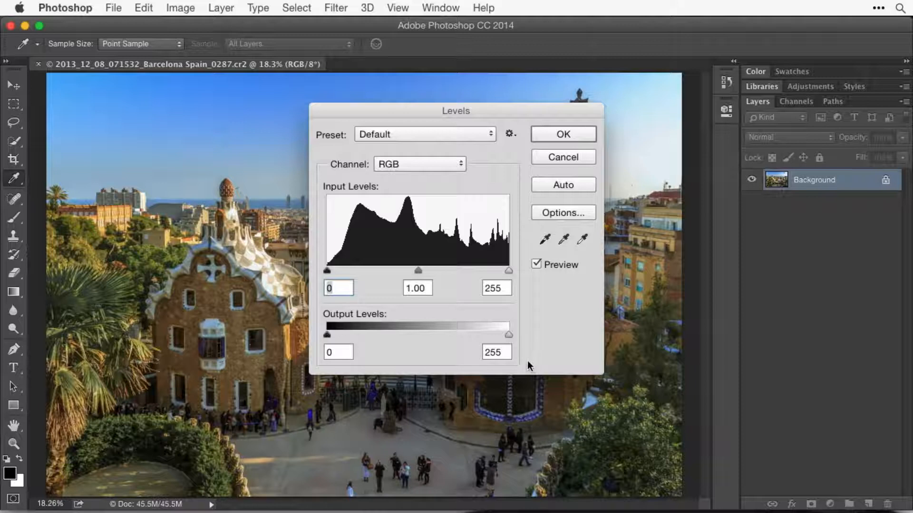
drag(450, 109, 208, 4)
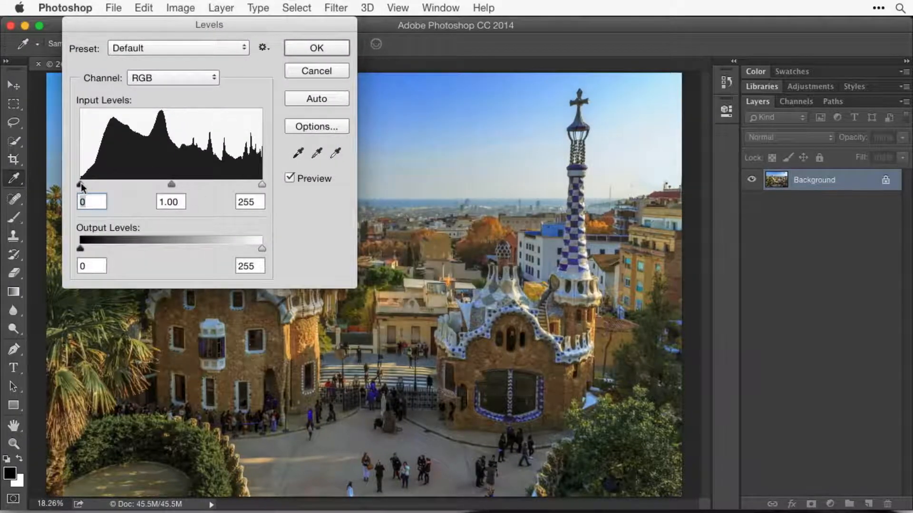
mouse_move(81, 183)
mouse_down()
mouse_move(90, 182)
mouse_move(77, 183)
mouse_up()
drag(261, 185, 303, 196)
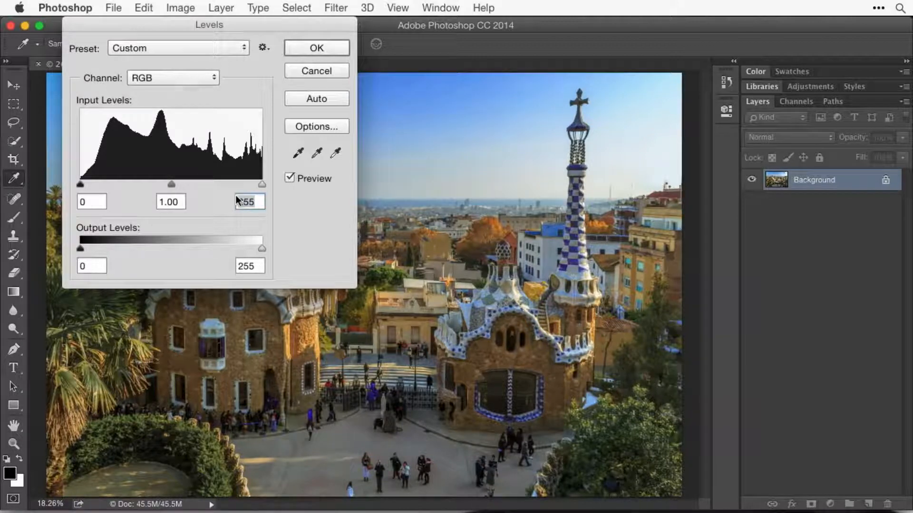
click(319, 73)
key(h)
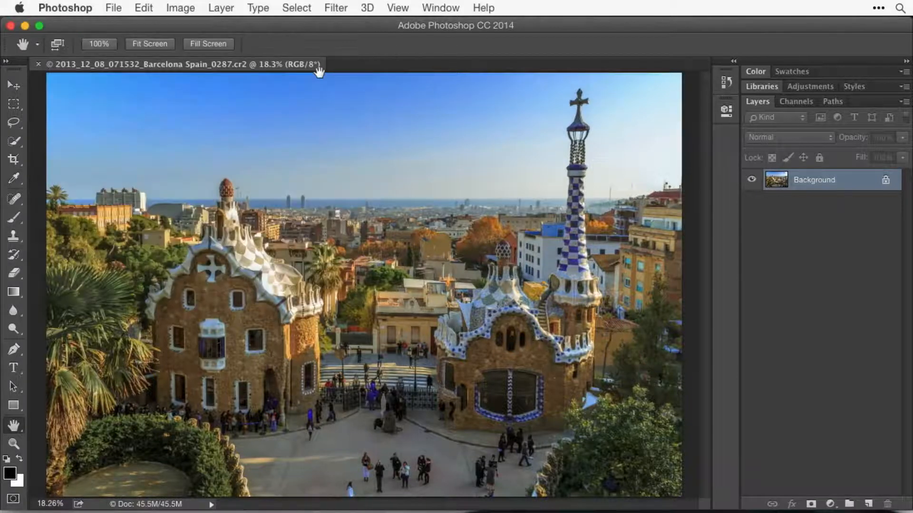
- Start a Hue/Saturation adjustment on the photo and restrict it to the Blues
click(186, 7)
mouse_move(193, 47)
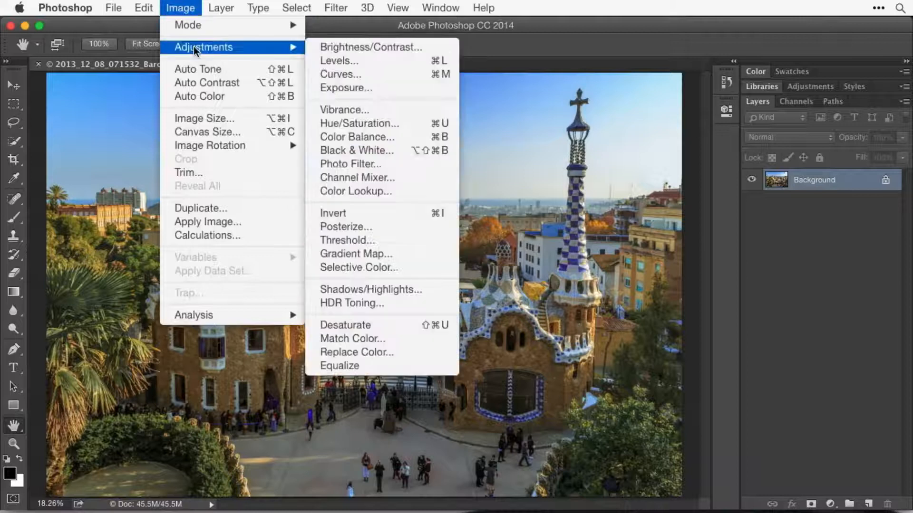
click(364, 124)
drag(403, 114, 728, 42)
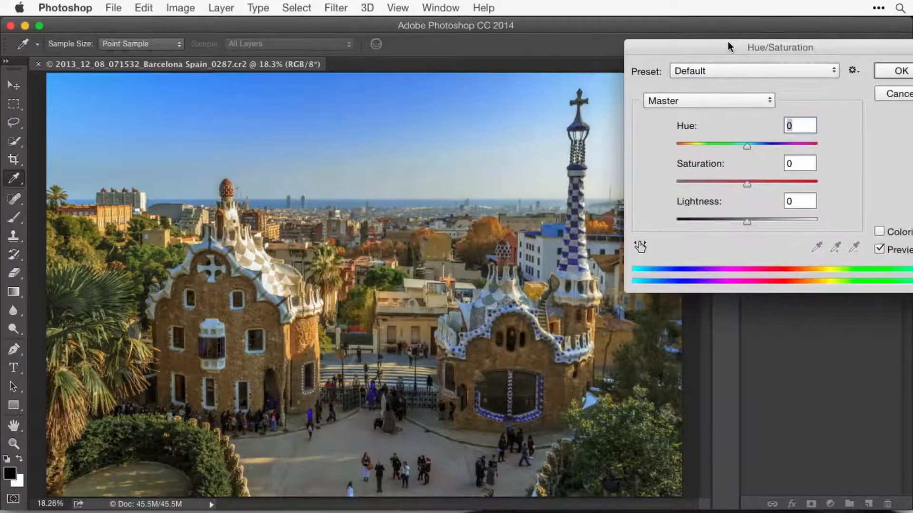
click(713, 99)
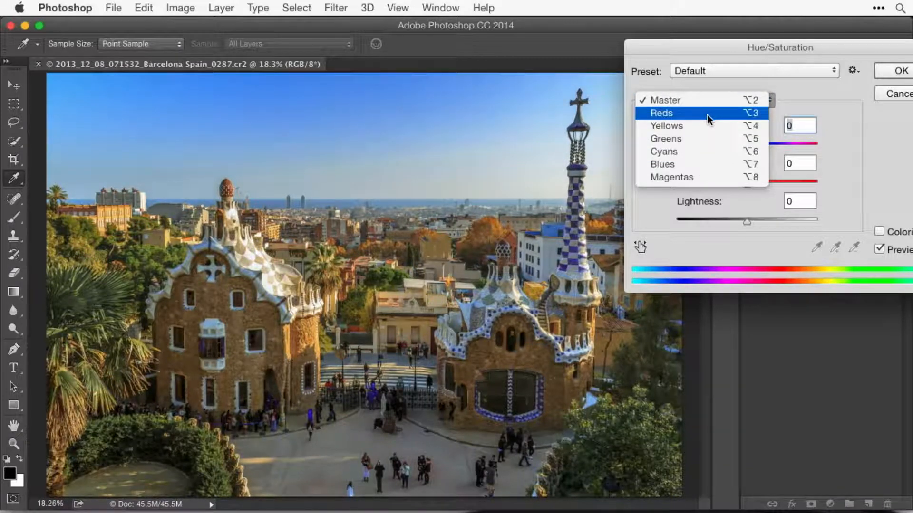
click(701, 164)
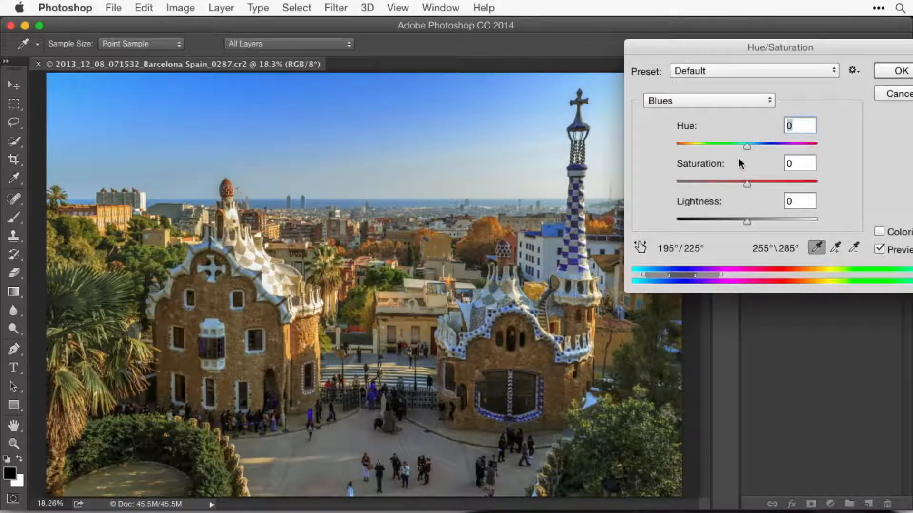
- Try lightness -7, saturation -3 and hue -5 on the Blues, and cancel the adjustment
drag(745, 221, 745, 190)
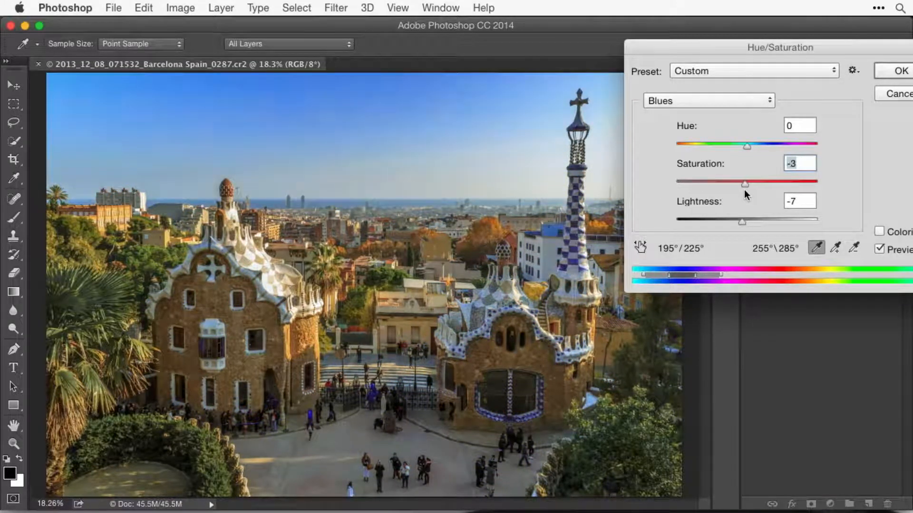
click(747, 148)
mouse_move(747, 147)
mouse_down()
mouse_move(676, 145)
mouse_move(851, 138)
mouse_move(774, 137)
mouse_move(743, 147)
mouse_up()
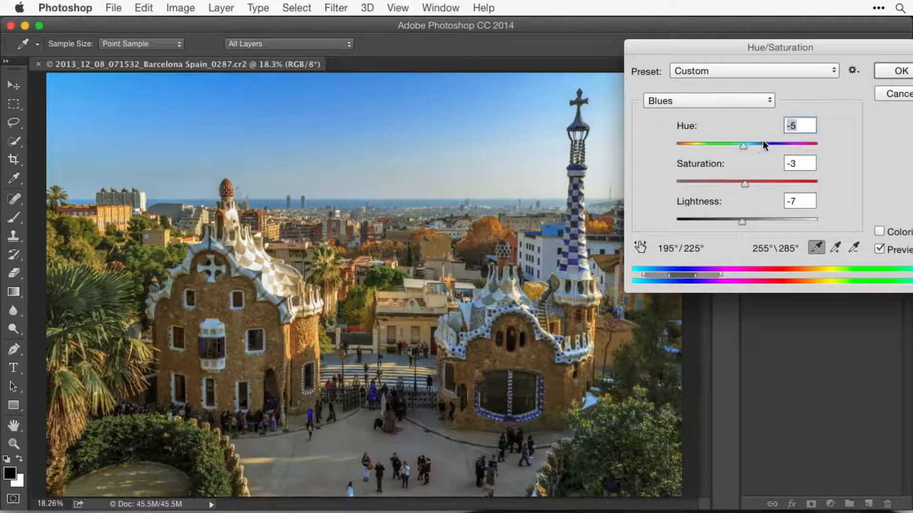
click(893, 94)
- Switch to Adobe Bridge, open Blueify Sky.cr2 in Camera Raw and show its HSL / Grayscale settings
mouse_move(617, 490)
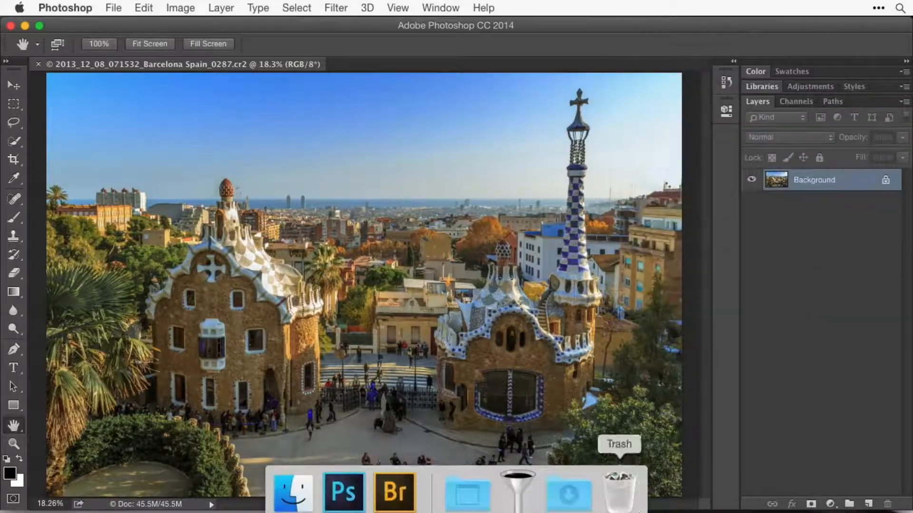
click(395, 482)
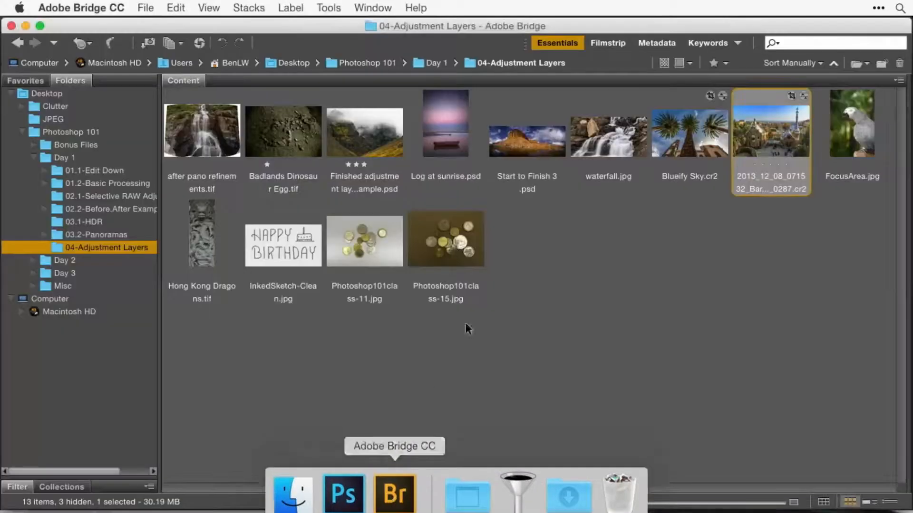
double_click(697, 146)
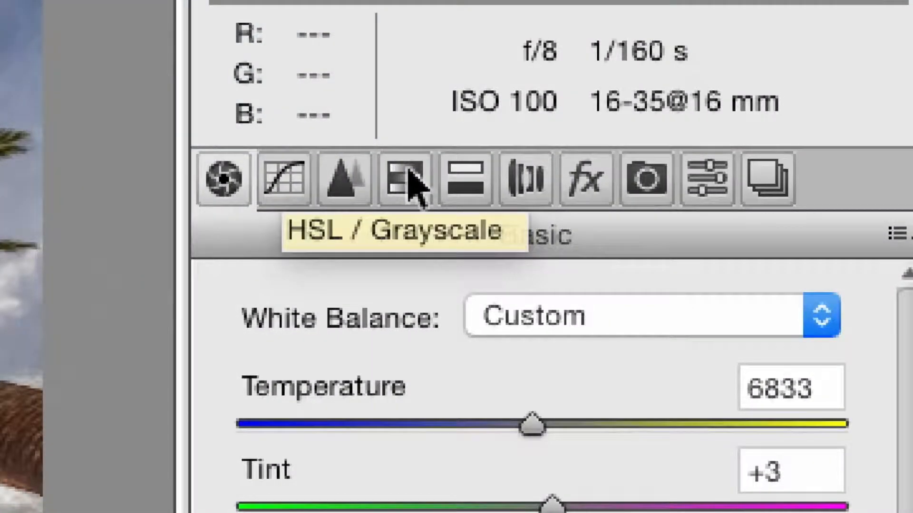
click(410, 183)
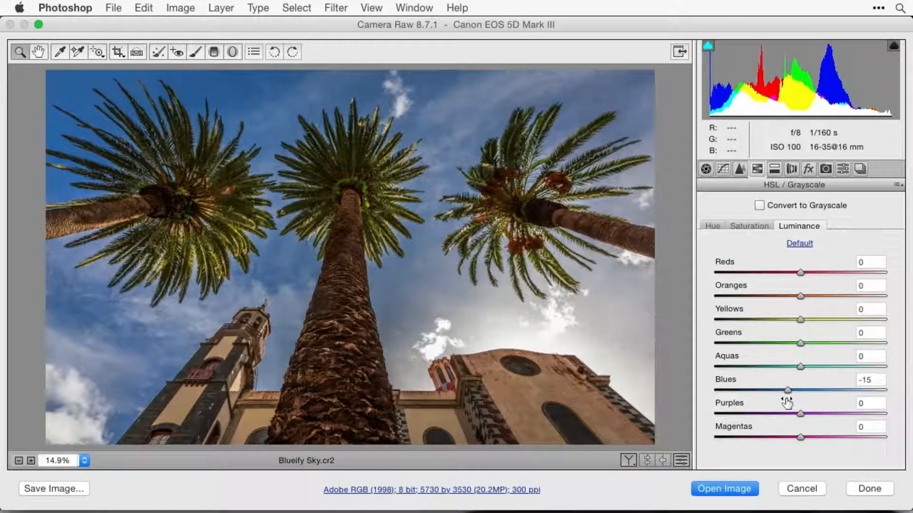
- Set the luminance of the Blues to -33, the Greens to +88 and the Yellows to +51
mouse_move(787, 390)
mouse_down()
mouse_move(824, 384)
mouse_move(757, 387)
mouse_move(771, 386)
mouse_up()
drag(800, 342, 855, 340)
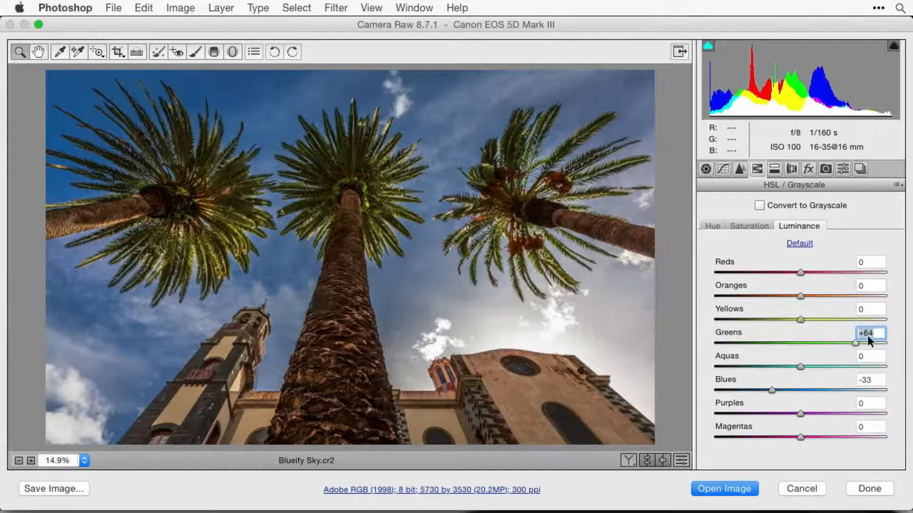
drag(800, 319, 842, 321)
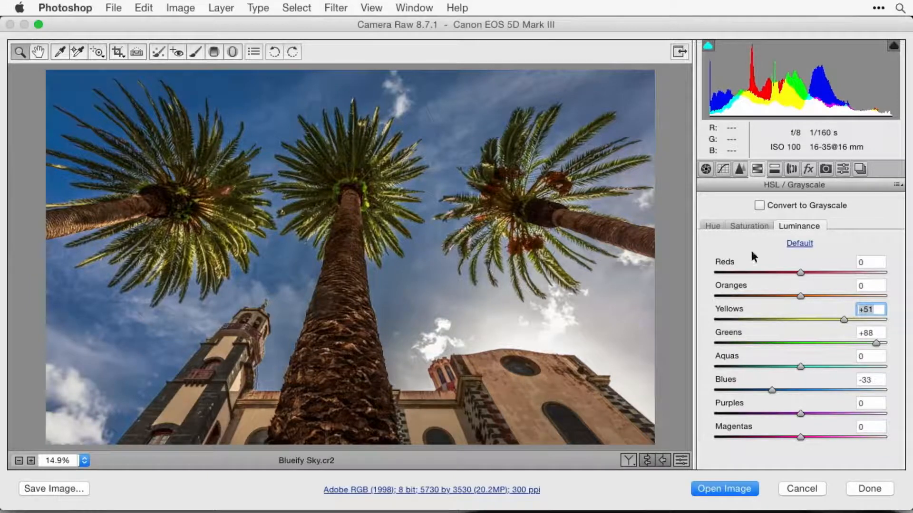
- Try a Blues saturation of -33, view the hue settings, and cancel the Camera Raw edits
click(748, 227)
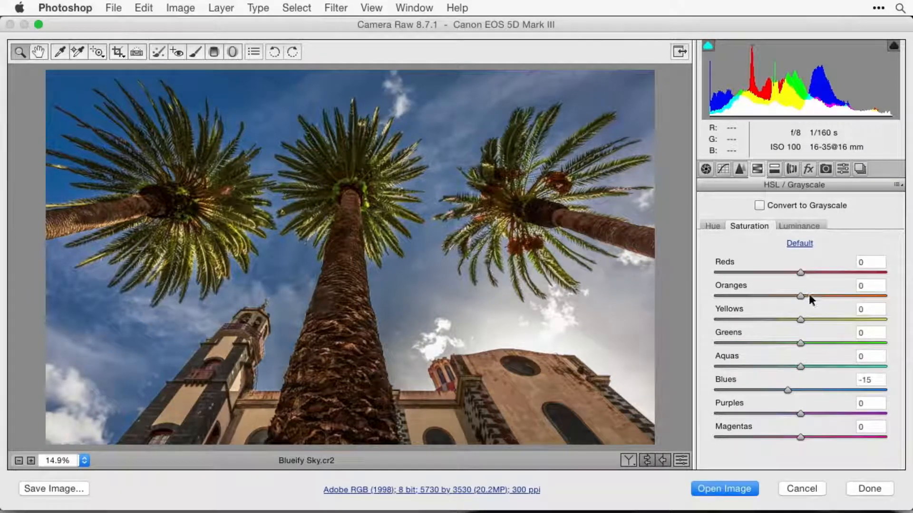
mouse_move(787, 390)
mouse_down()
mouse_move(711, 387)
mouse_move(788, 383)
mouse_move(773, 385)
mouse_up()
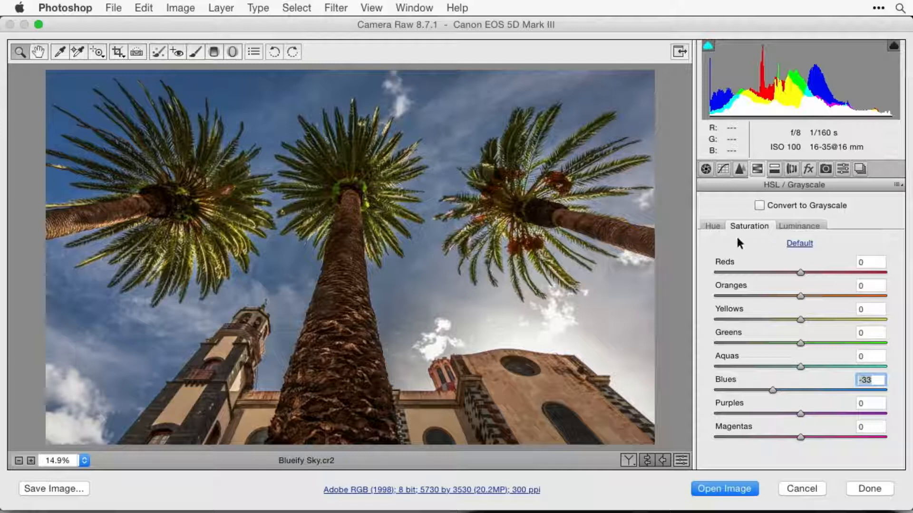
click(710, 226)
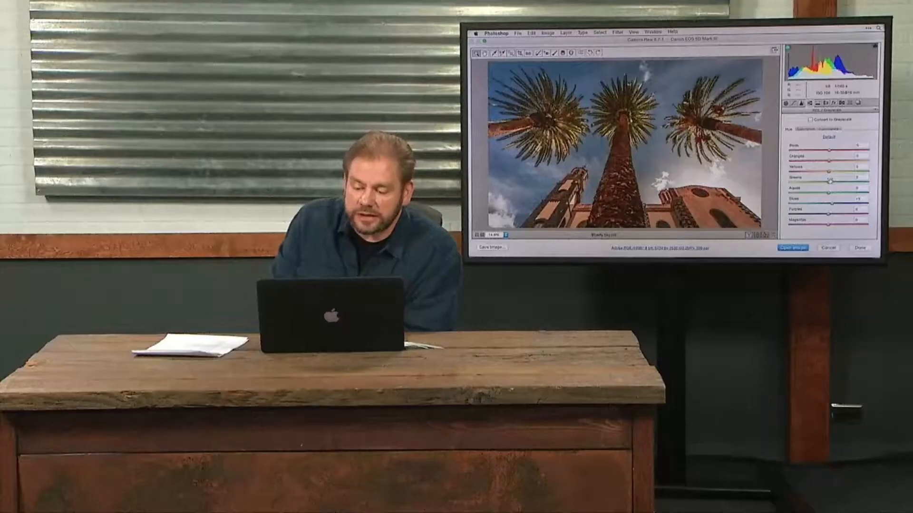
click(827, 248)
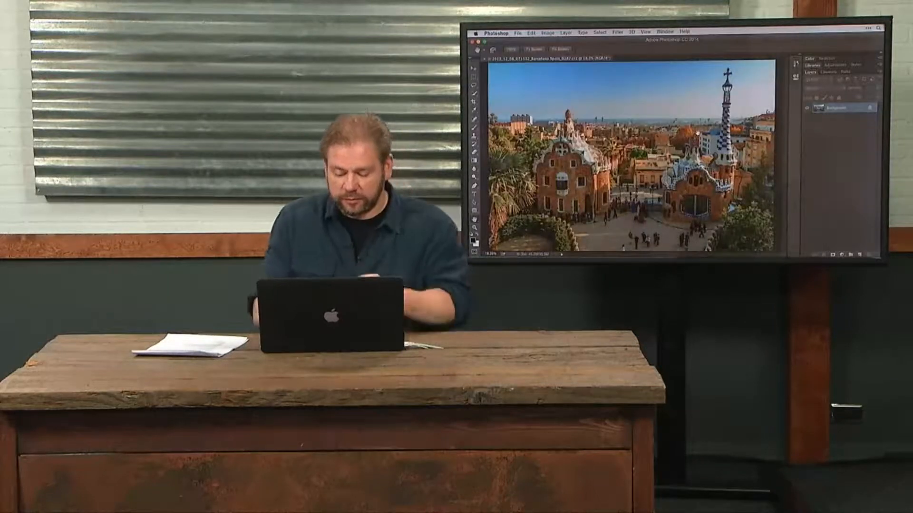
click(547, 32)
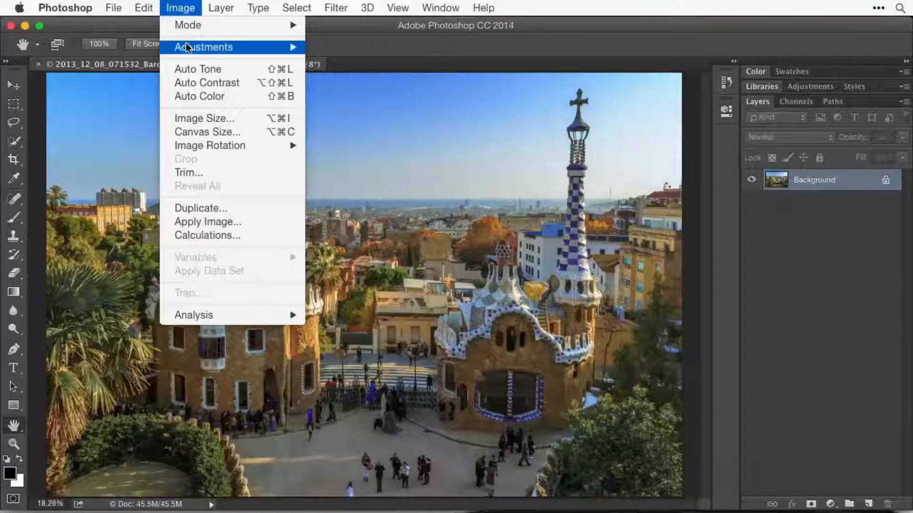
mouse_move(189, 50)
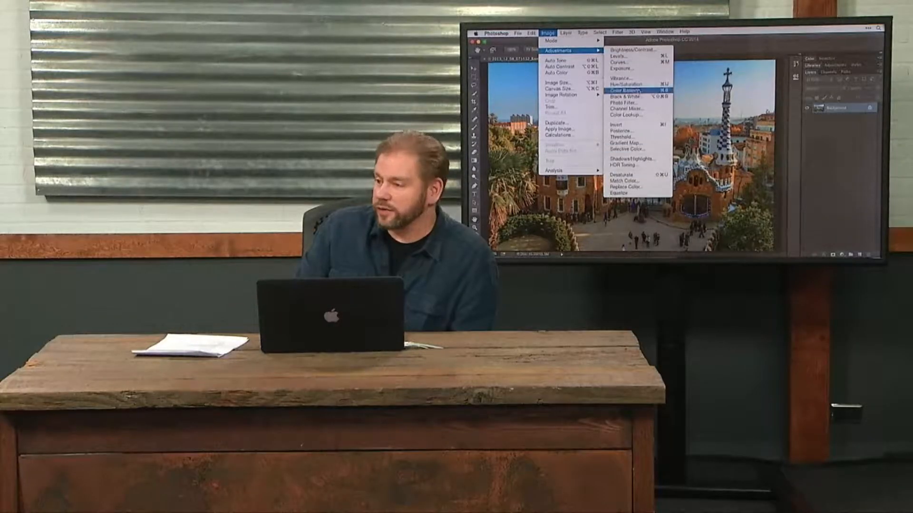
click(753, 183)
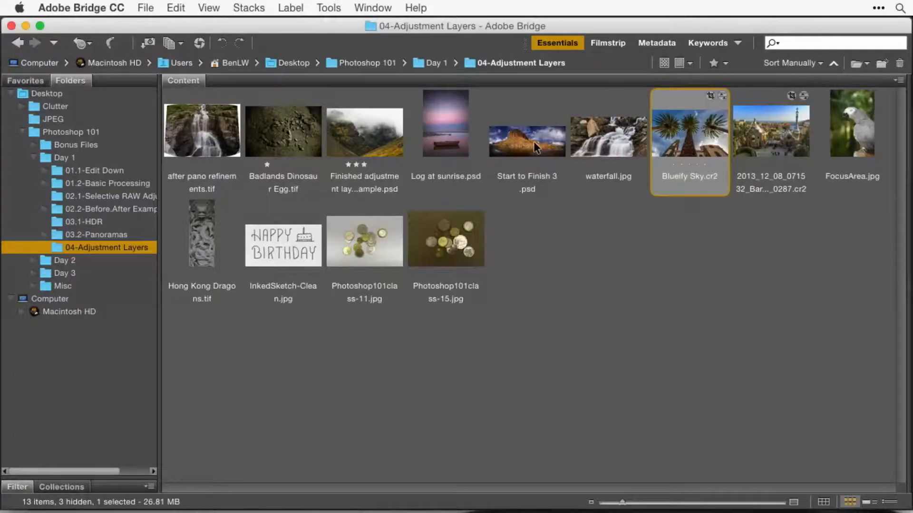
- Open Start to Finish 3.psd and Log at sunrise.psd from Adobe Bridge, and fit the sunrise image to the window
double_click(533, 142)
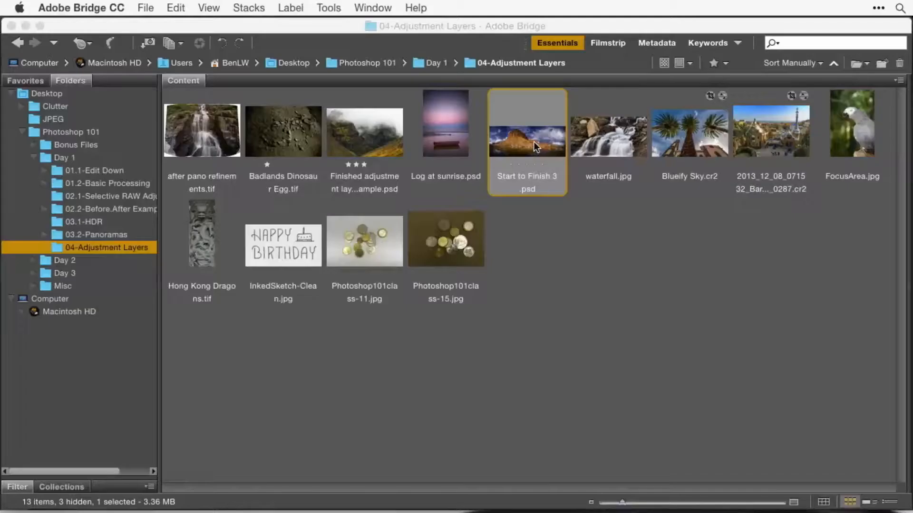
double_click(449, 115)
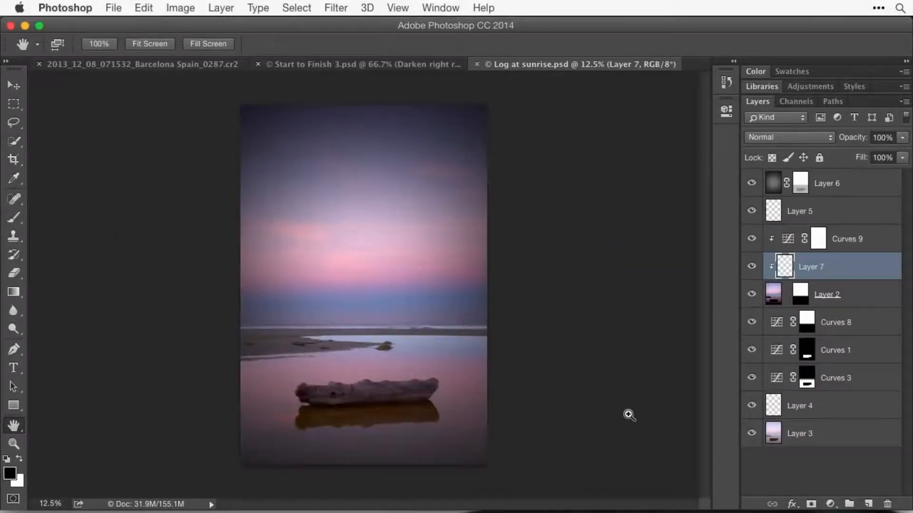
key(super+0)
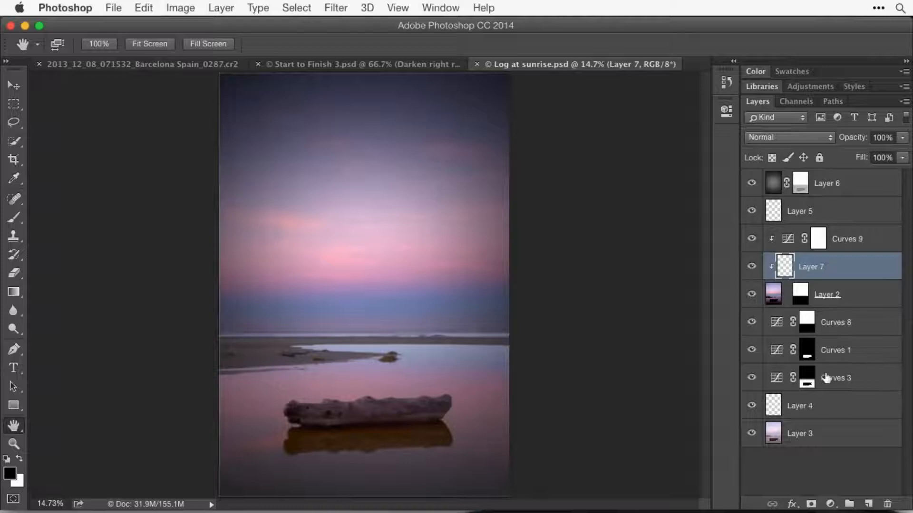
- Hide every layer above Layer 3, and switch Layer 4 on and off to compare its retouching, leaving it visible
drag(751, 183, 756, 410)
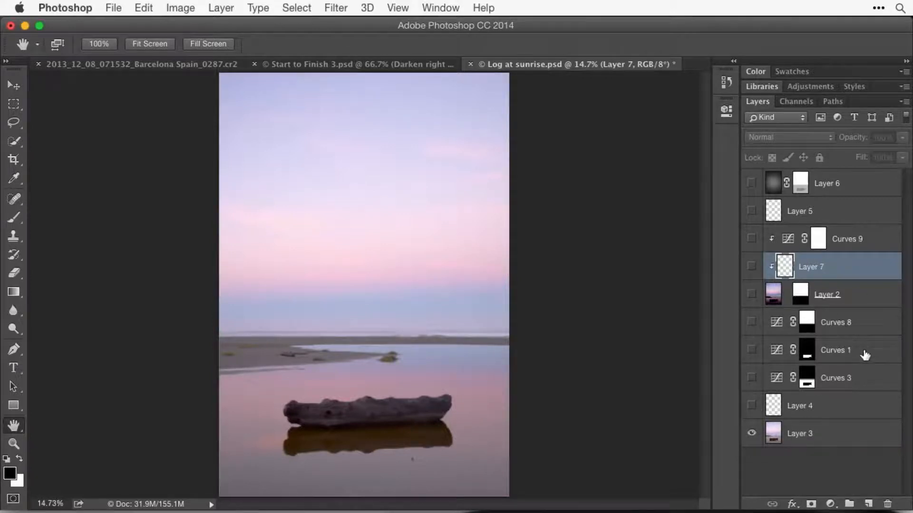
click(752, 406)
click(752, 407)
click(751, 407)
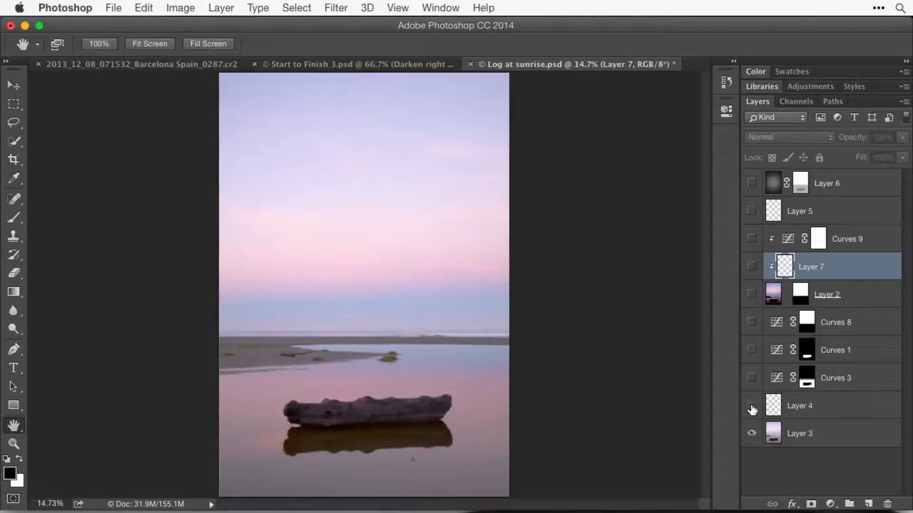
- Toggle the visibility of Curves 3 repeatedly to compare its effect on the water, leaving it visible
click(752, 379)
click(752, 379)
click(752, 379)
click(751, 379)
click(752, 379)
click(751, 378)
click(751, 379)
click(751, 379)
click(752, 379)
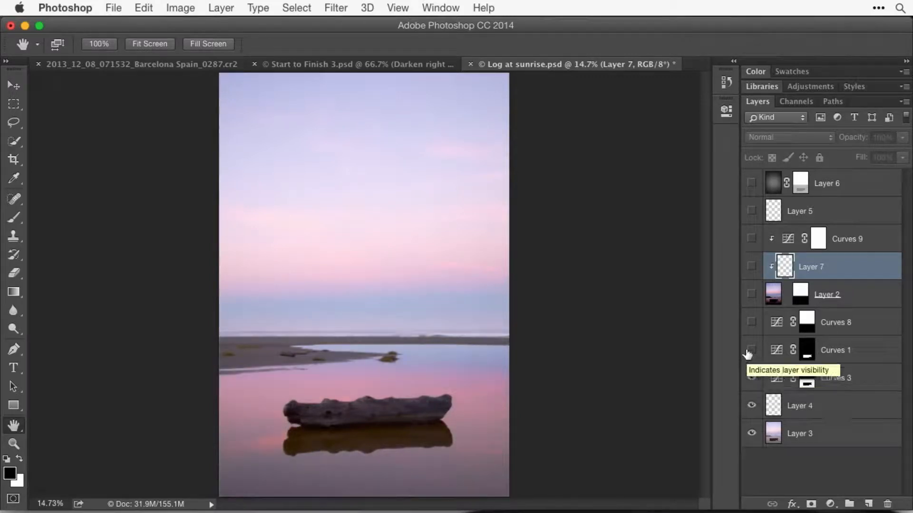
- Toggle the visibility of Curves 1 repeatedly to compare its effect on the log, leaving it visible
click(751, 351)
click(751, 352)
click(752, 352)
click(752, 352)
click(752, 352)
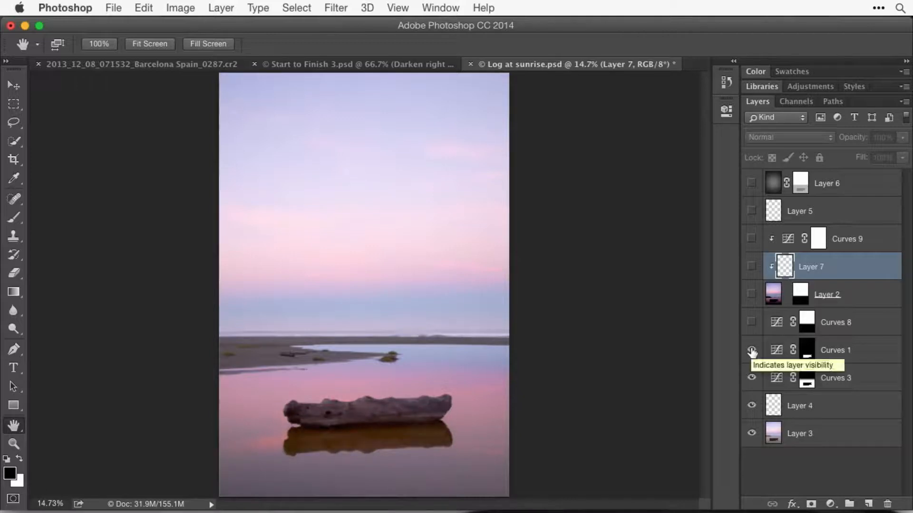
- Show Curves 8, Layer 2, Layer 7, Curves 9, Layer 5 and Layer 6 one by one, and deselect all layers
click(751, 324)
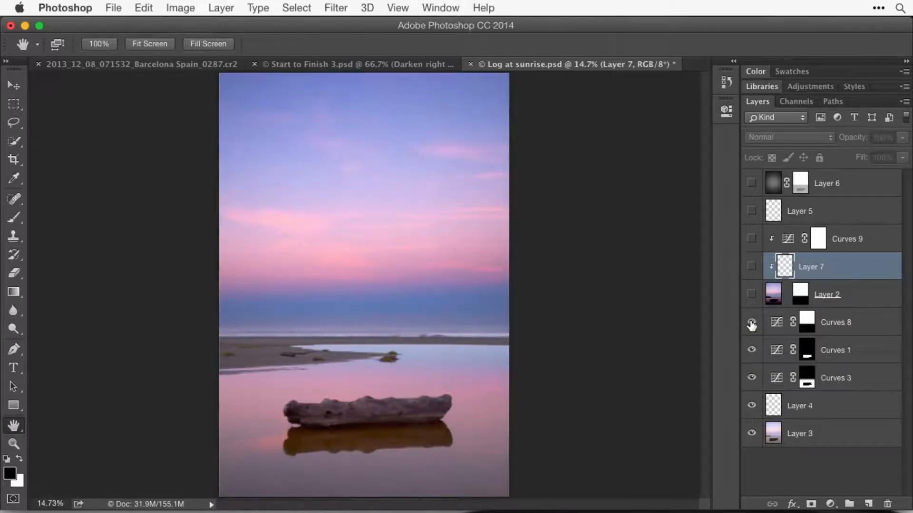
click(751, 295)
click(751, 268)
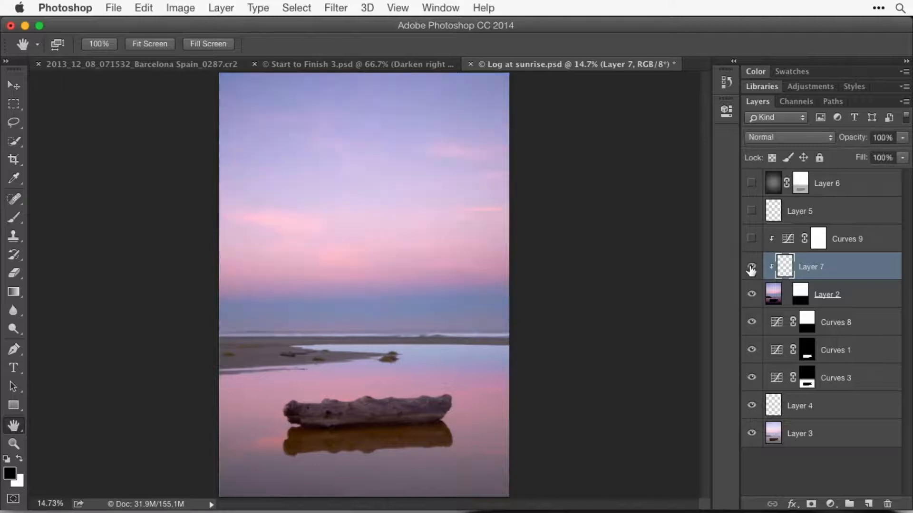
click(751, 239)
click(751, 211)
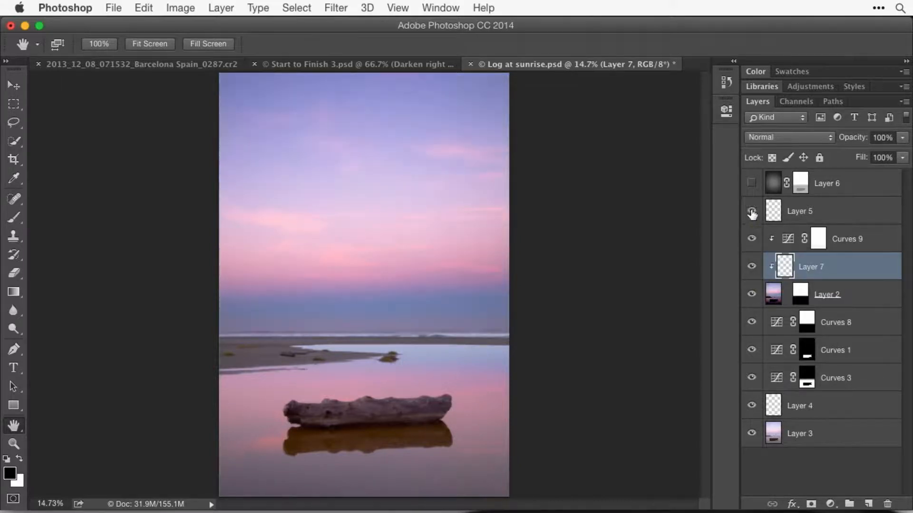
click(751, 183)
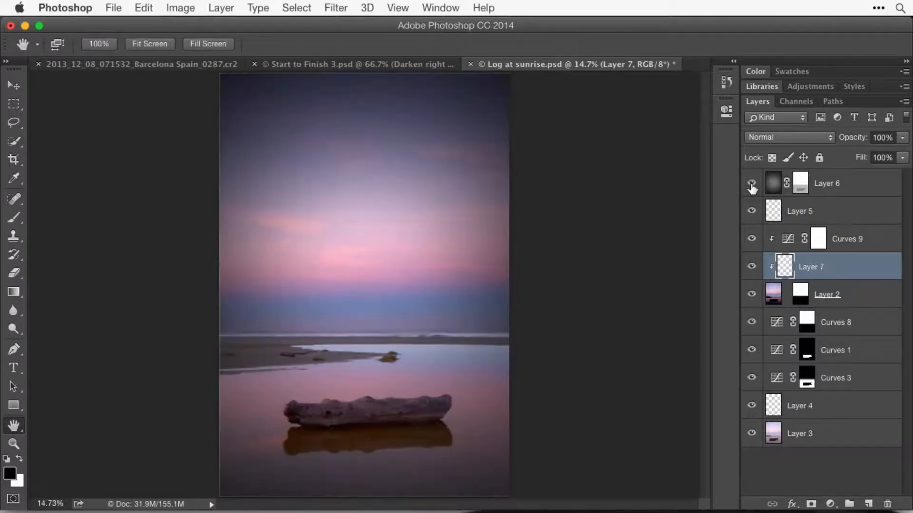
click(858, 470)
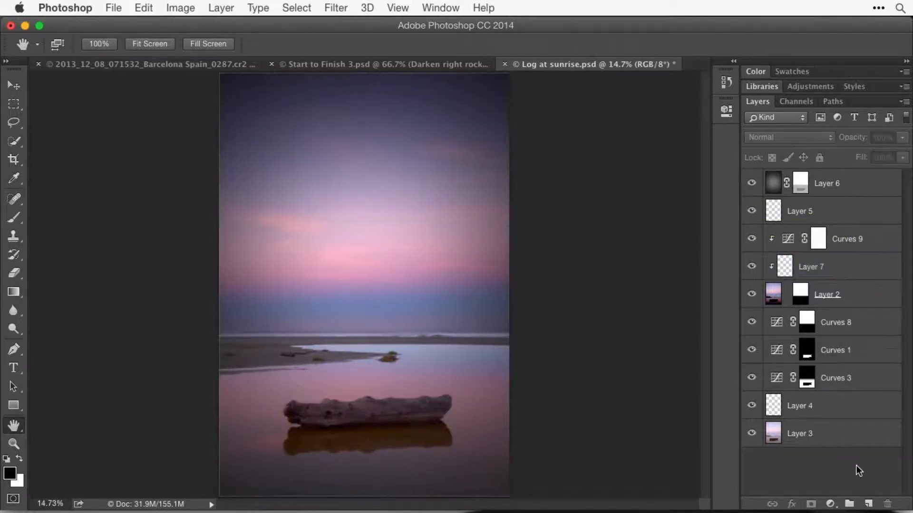